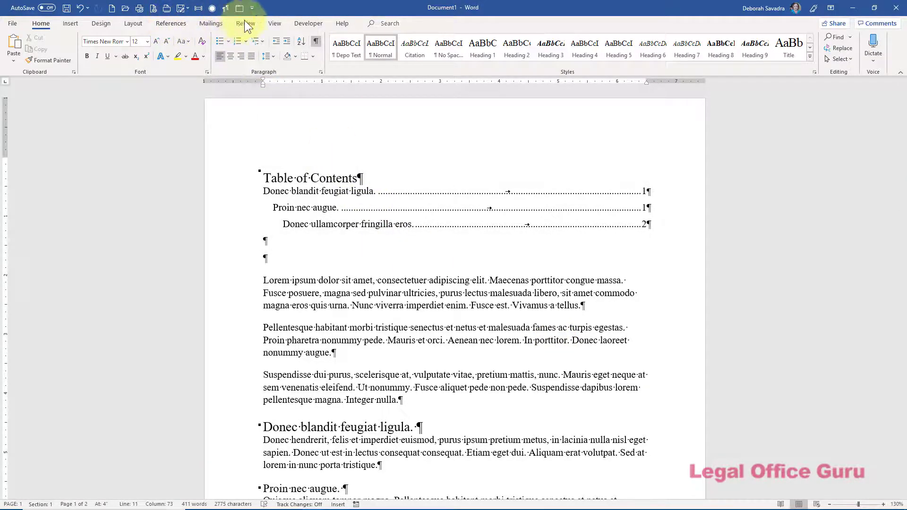
Show the Navigation Pane and confirm the first body heading uses Heading 1.
left_click(280, 24)
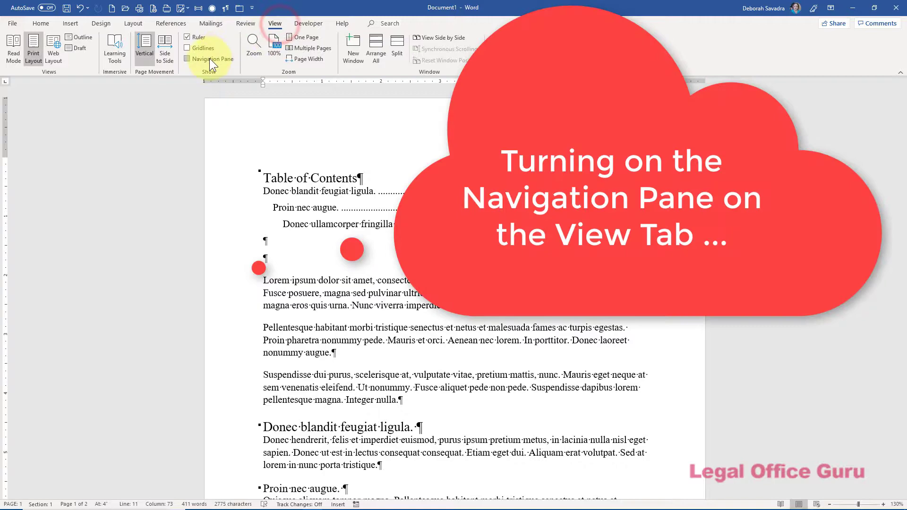
left_click(209, 59)
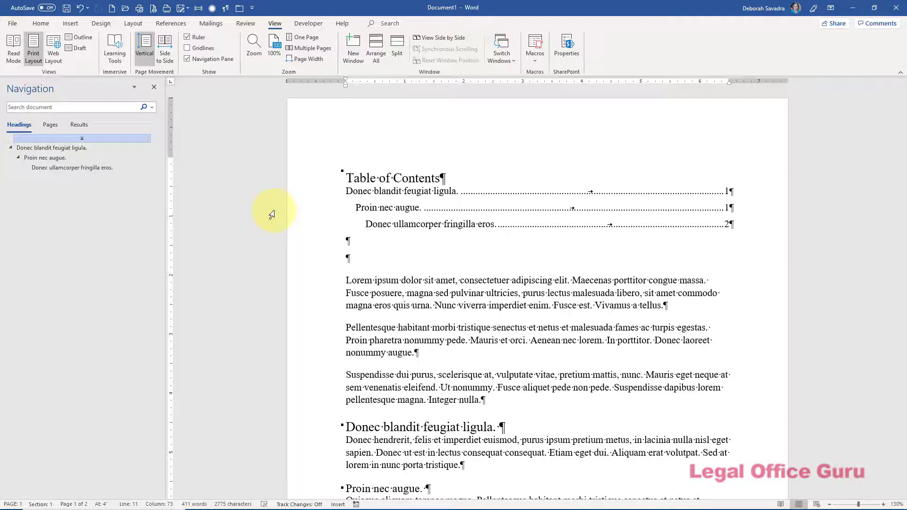
left_click(48, 24)
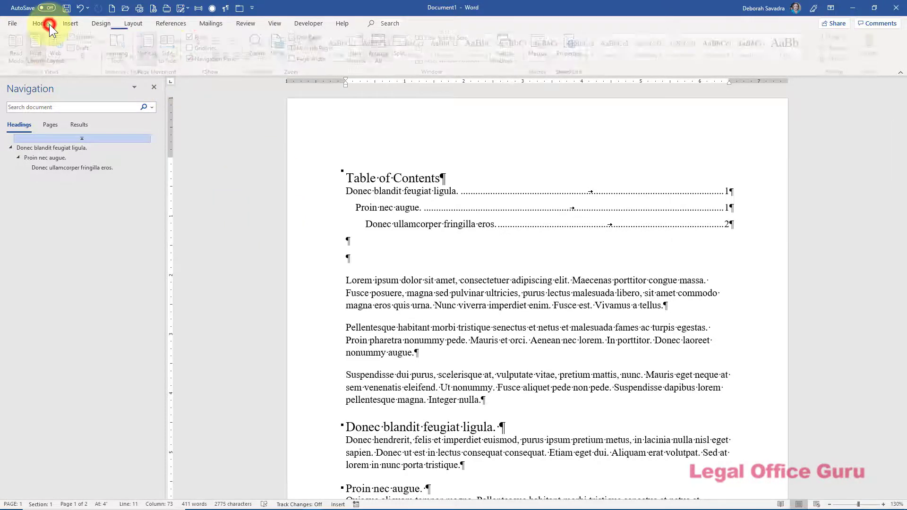
left_click(426, 431)
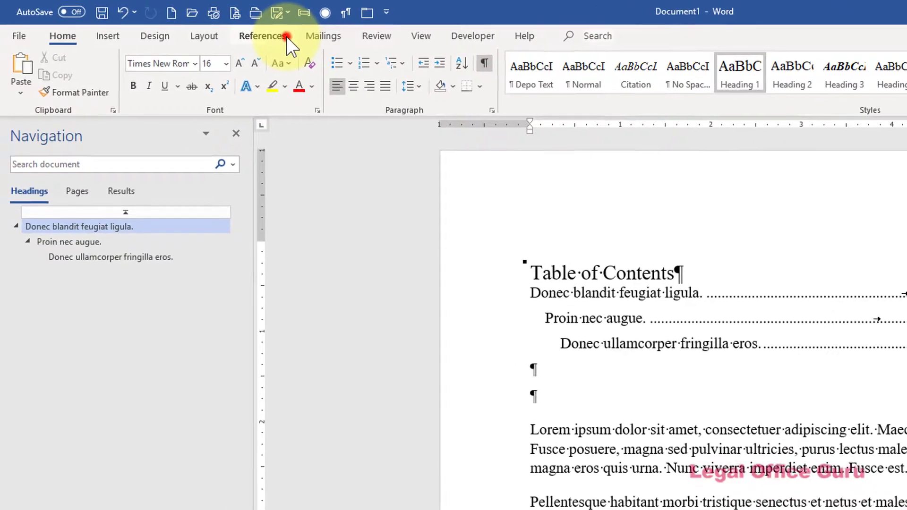
Open Custom Table of Contents Options and review the Heading 1–3 level mappings.
left_click(217, 29)
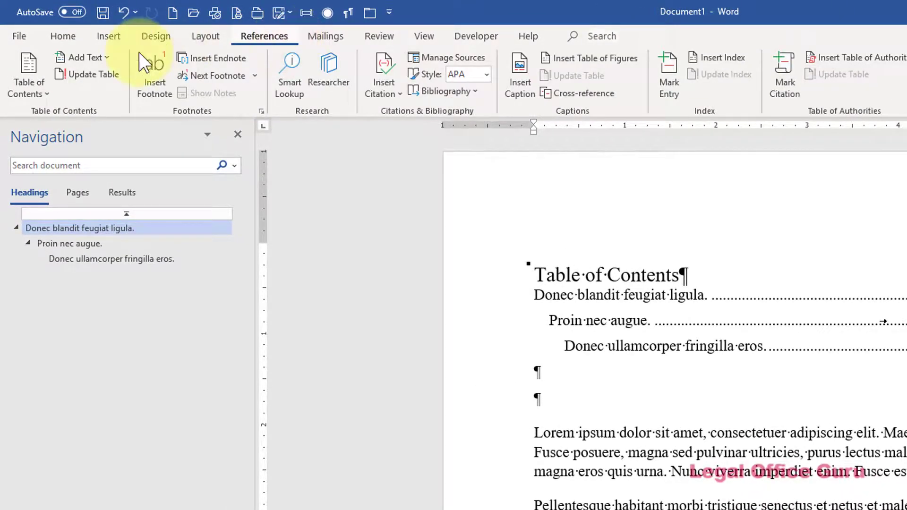
left_click(48, 94)
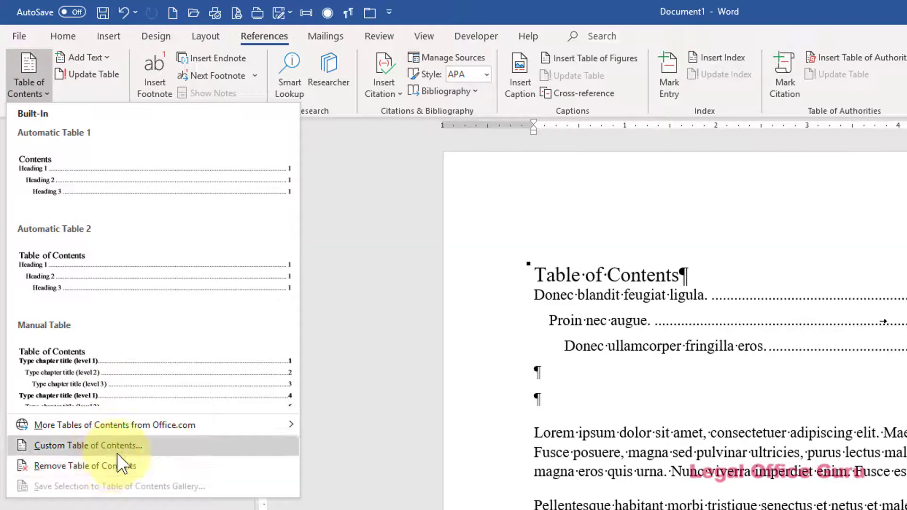
left_click(106, 447)
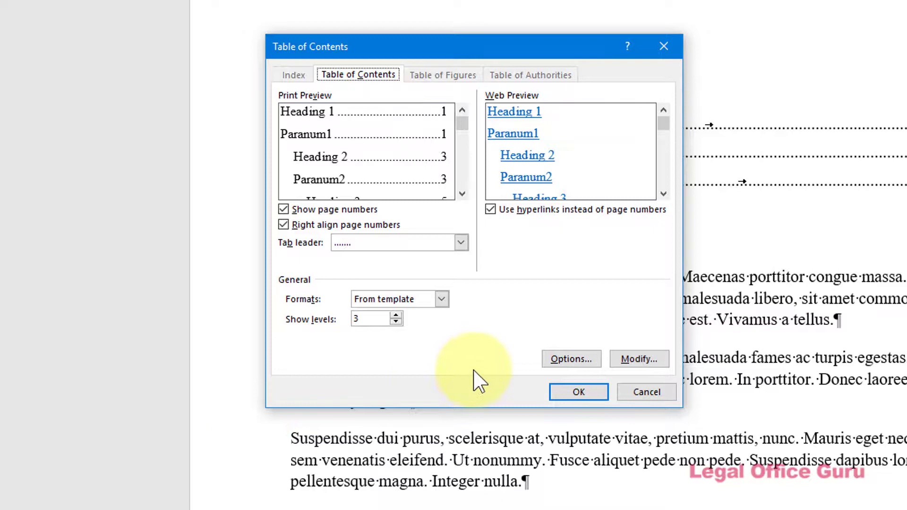
left_click(572, 358)
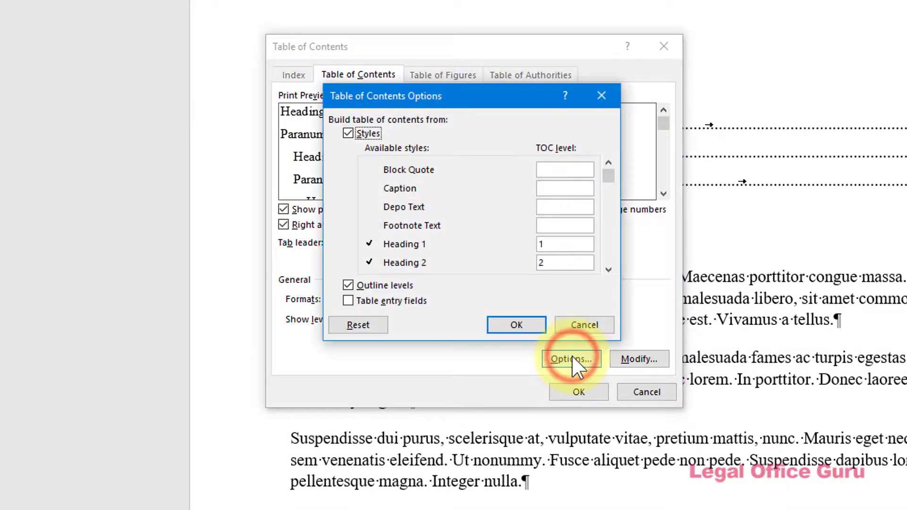
left_click(608, 270)
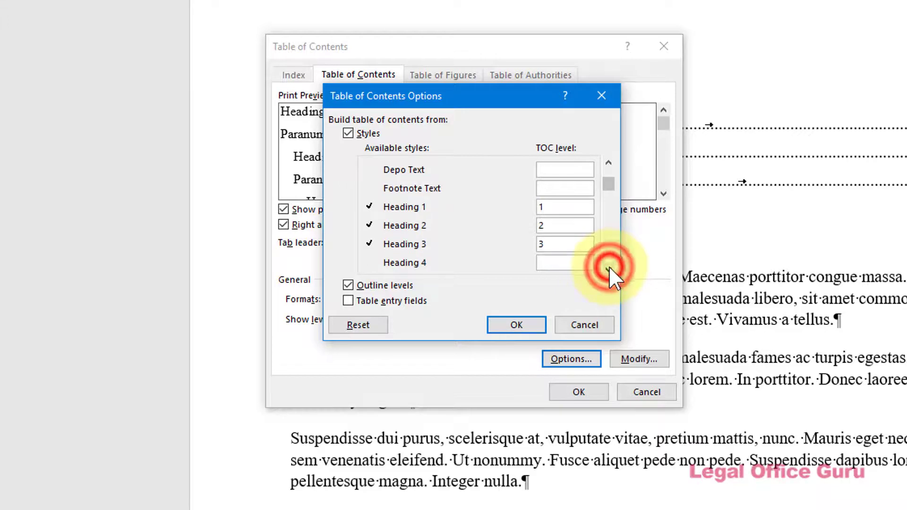
left_click(608, 270)
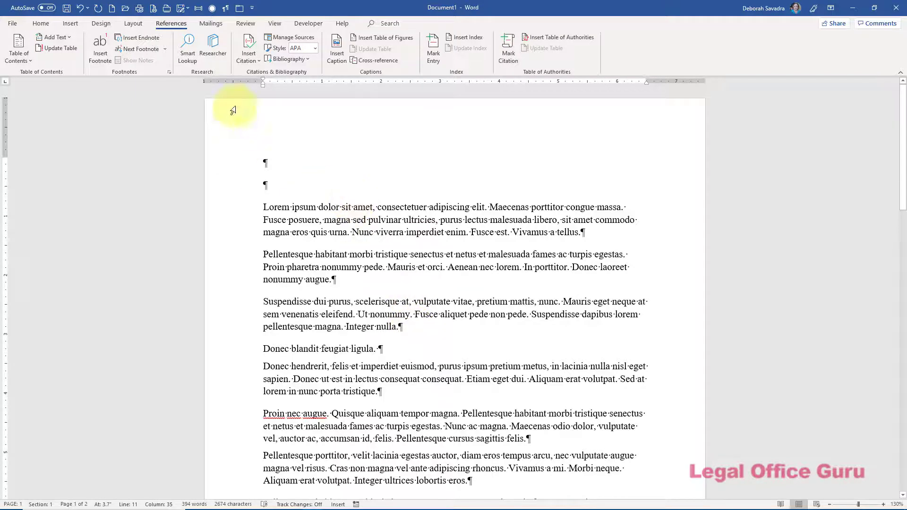
Open Word Options from the File menu.
left_click(13, 24)
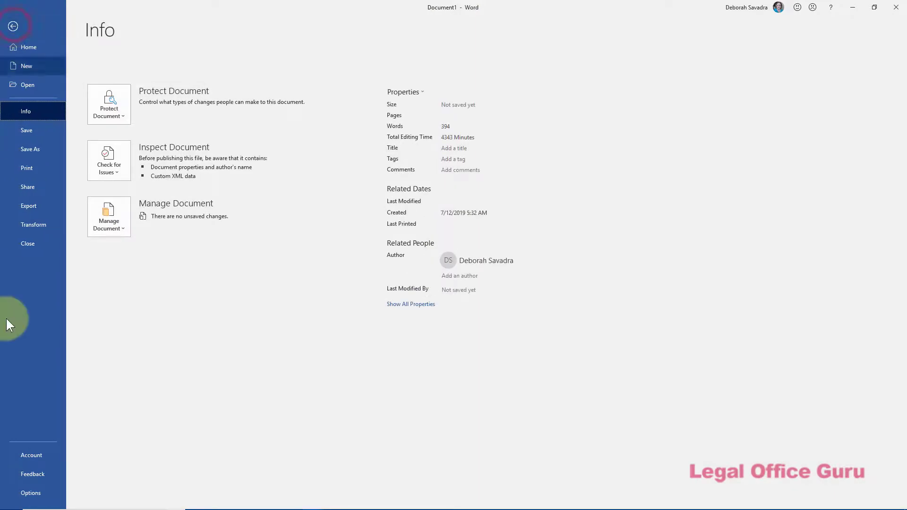
left_click(40, 494)
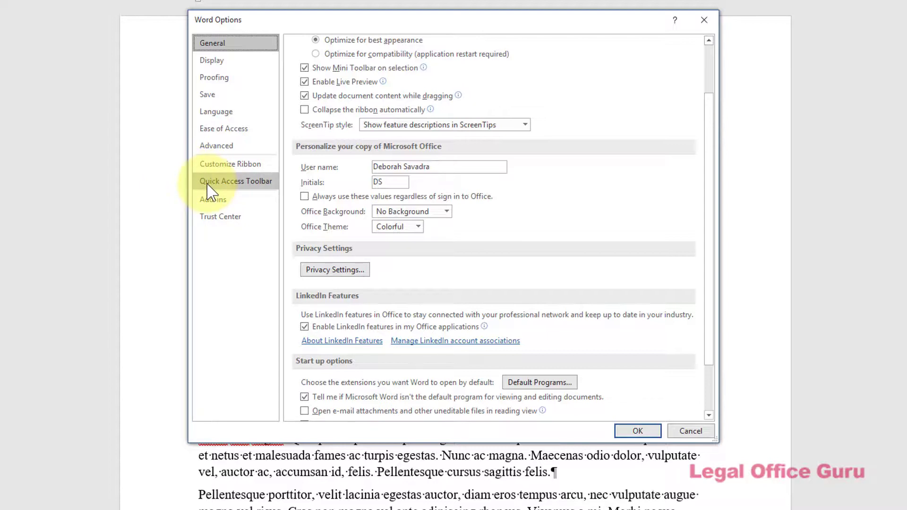
Add Mark Entry from All Commands to the Quick Access Toolbar, above Close File.
left_click(211, 192)
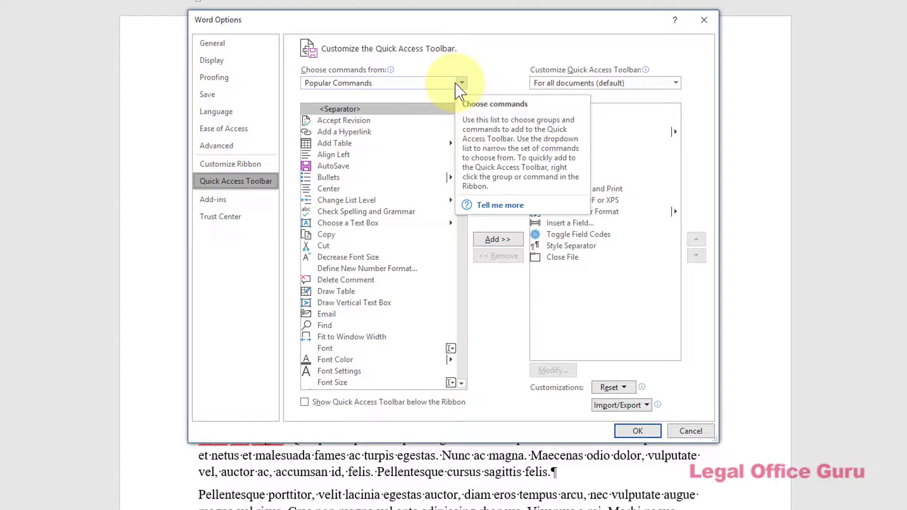
left_click(460, 84)
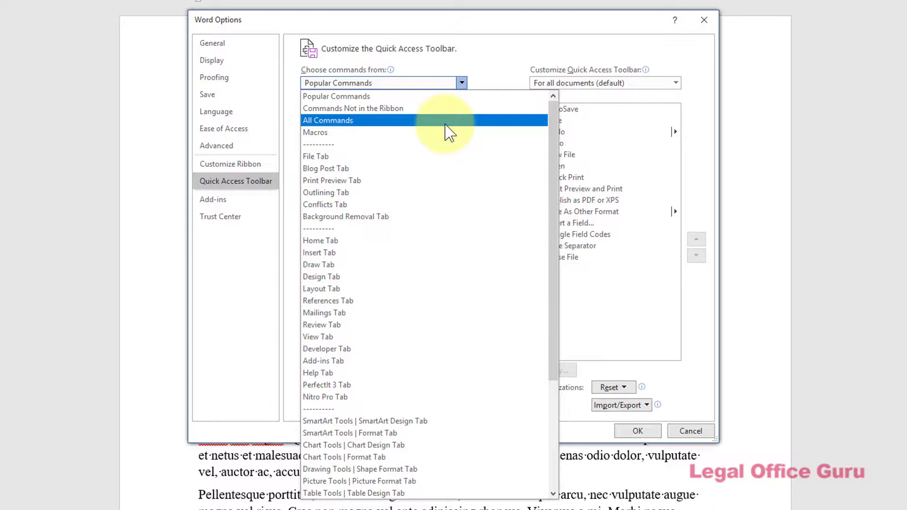
left_click(446, 125)
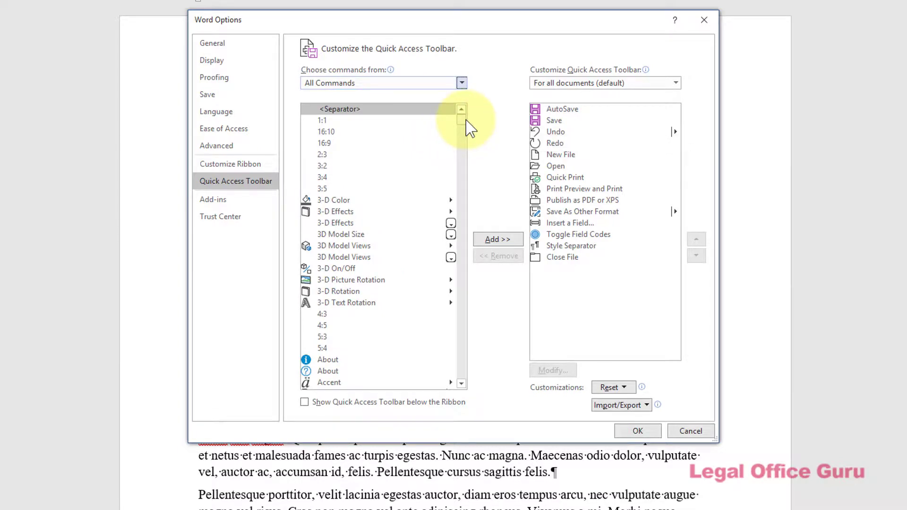
mouse_move(468, 131)
left_mouse_down()
mouse_move(456, 158)
mouse_move(453, 256)
left_mouse_up()
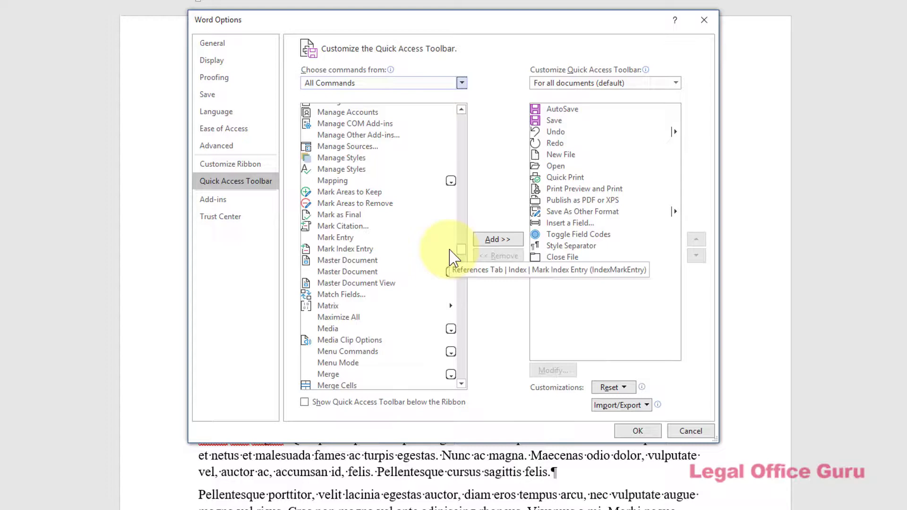
left_click(334, 240)
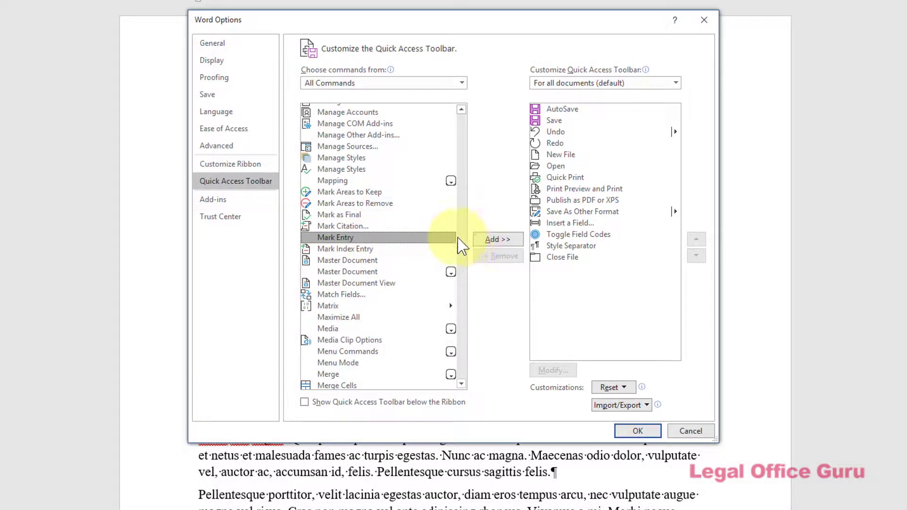
left_click(492, 239)
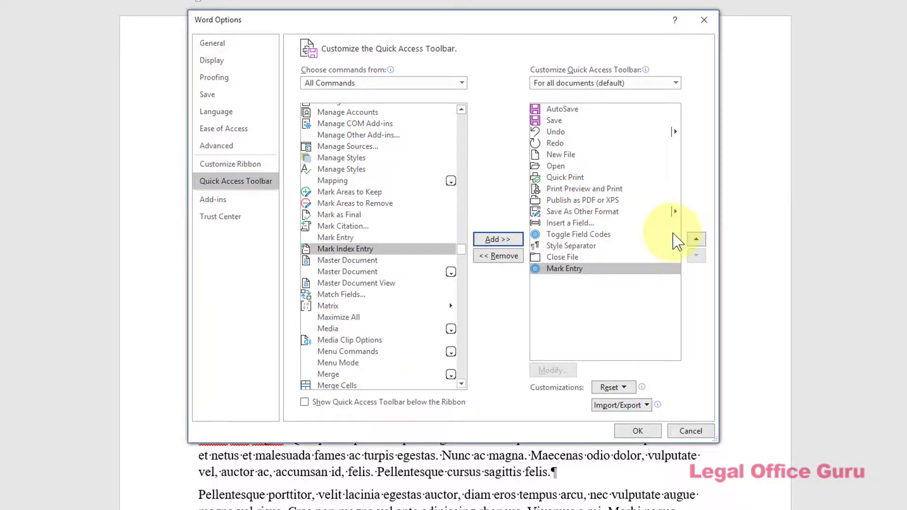
left_click(696, 243)
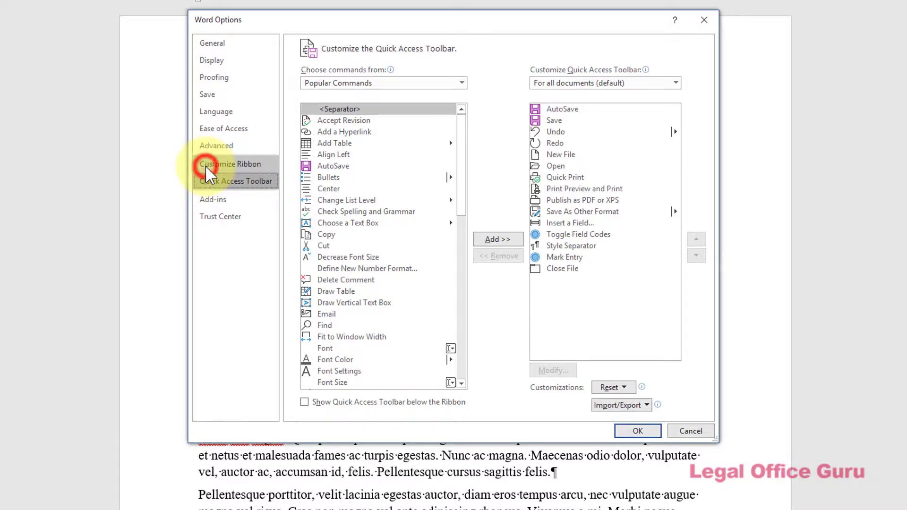
In Customize Ribbon, list All Commands and select Mark Entry.
left_click(207, 165)
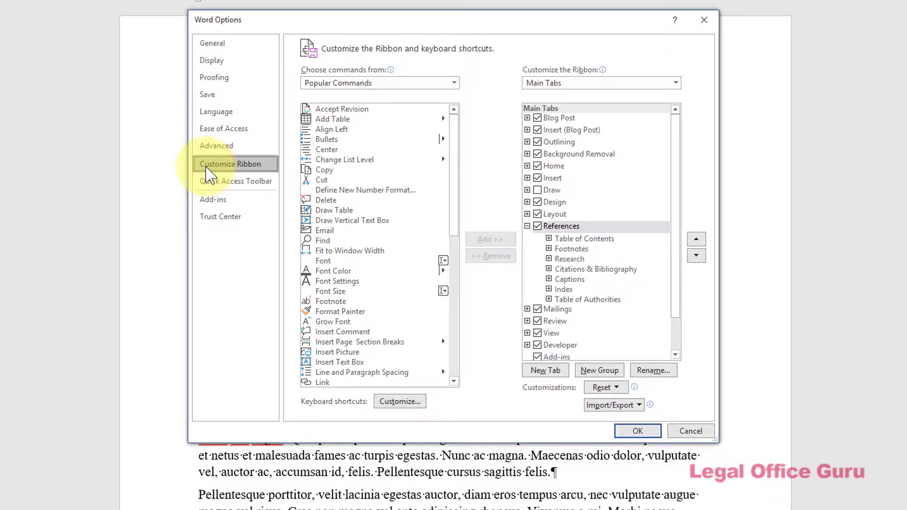
left_click(454, 84)
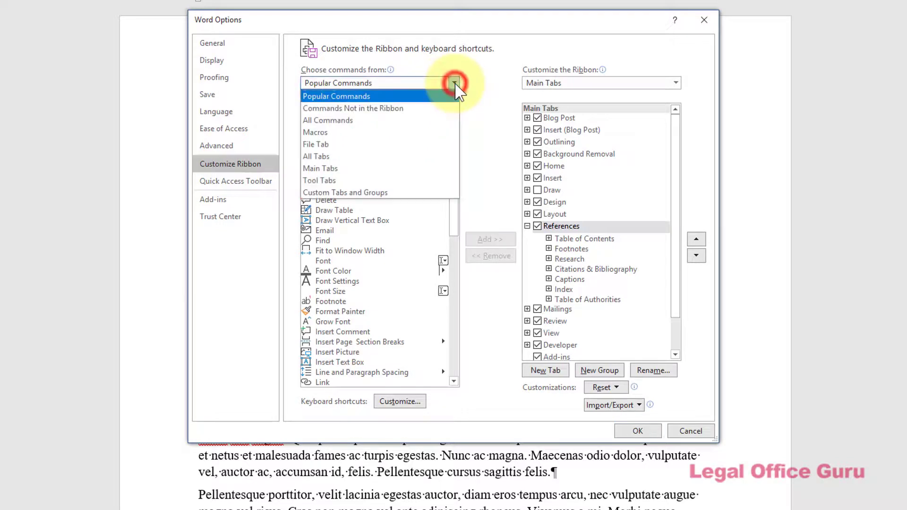
left_click(428, 120)
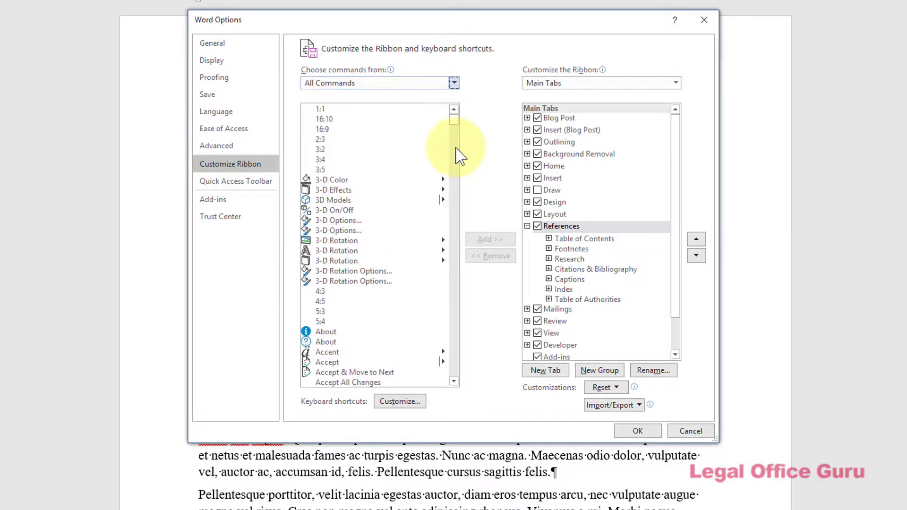
left_click(447, 119)
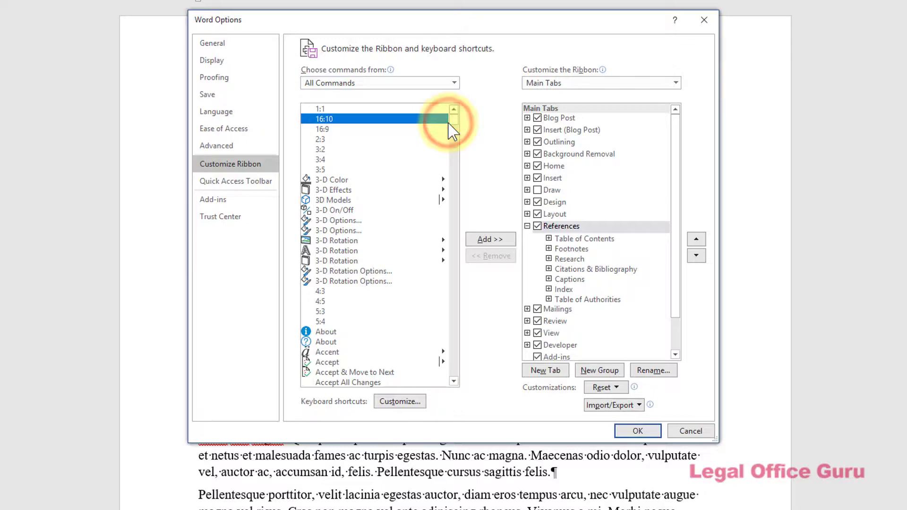
left_click_drag(454, 120, 461, 253)
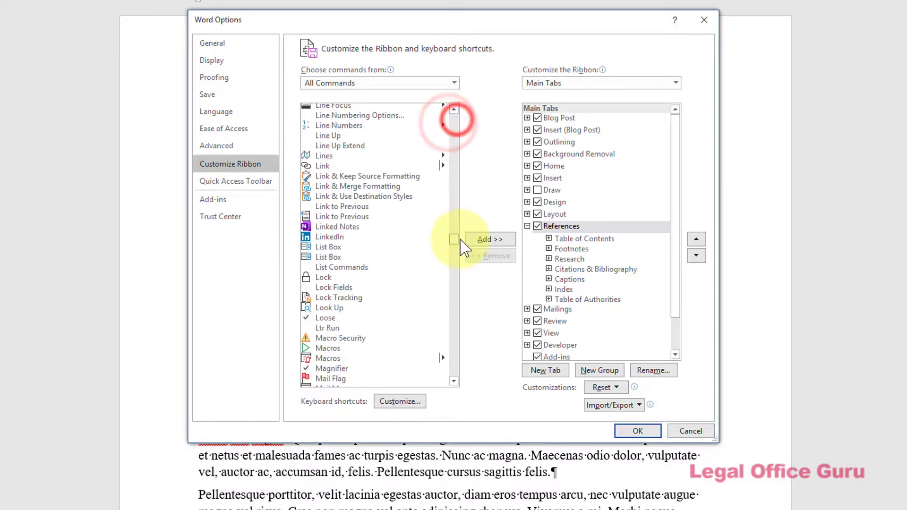
left_click(347, 262)
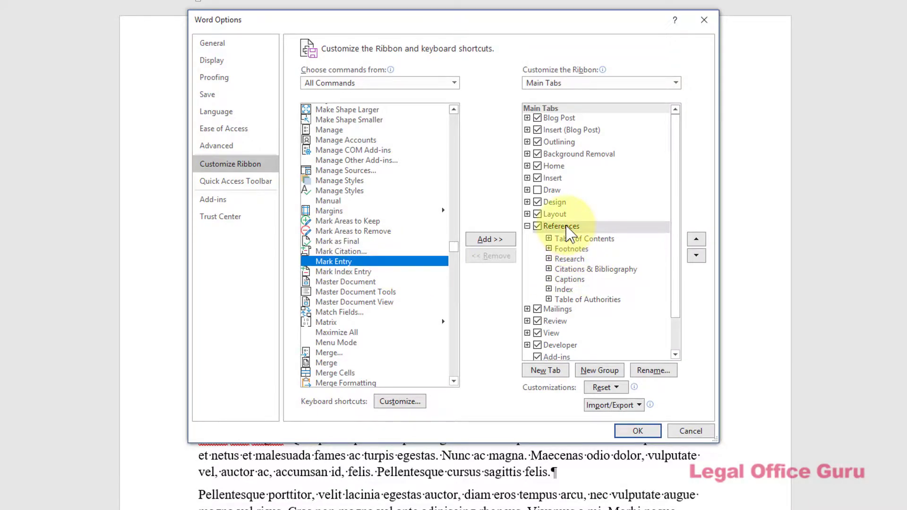
Create a new custom group named TOC under the References tab.
left_click(563, 226)
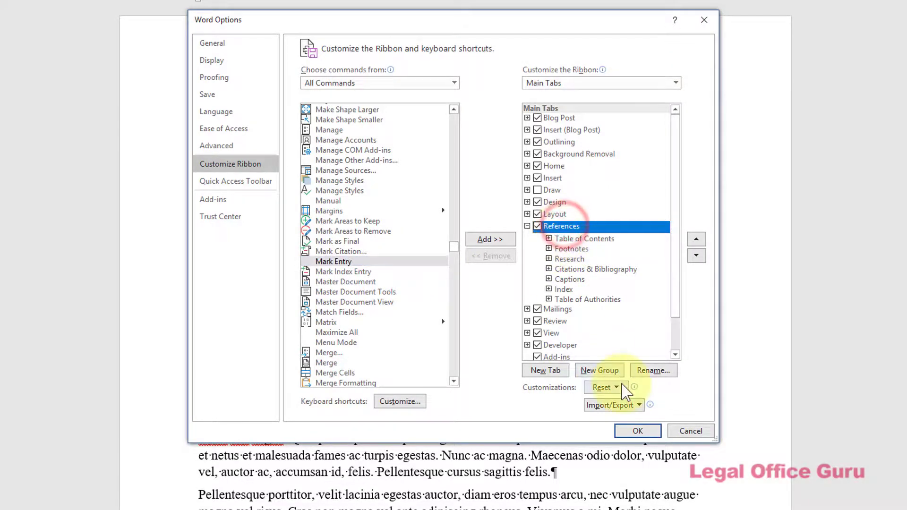
left_click(609, 372)
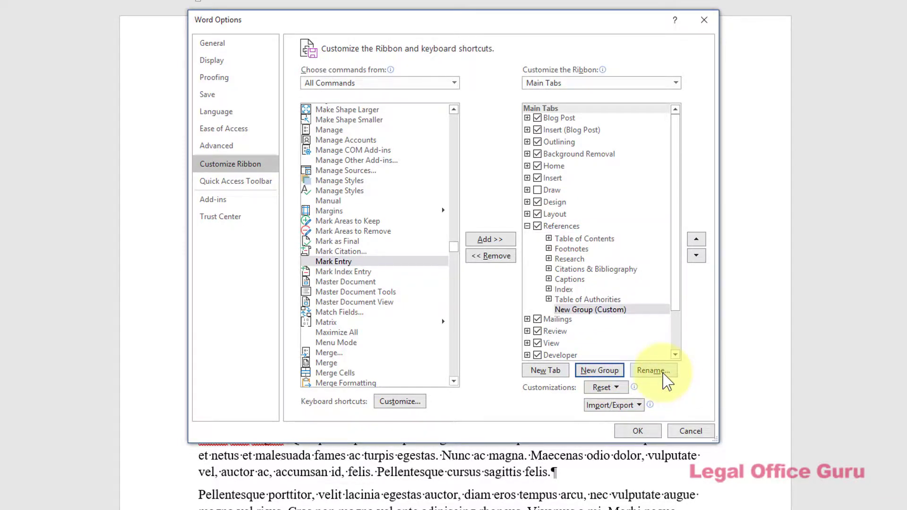
left_click(661, 372)
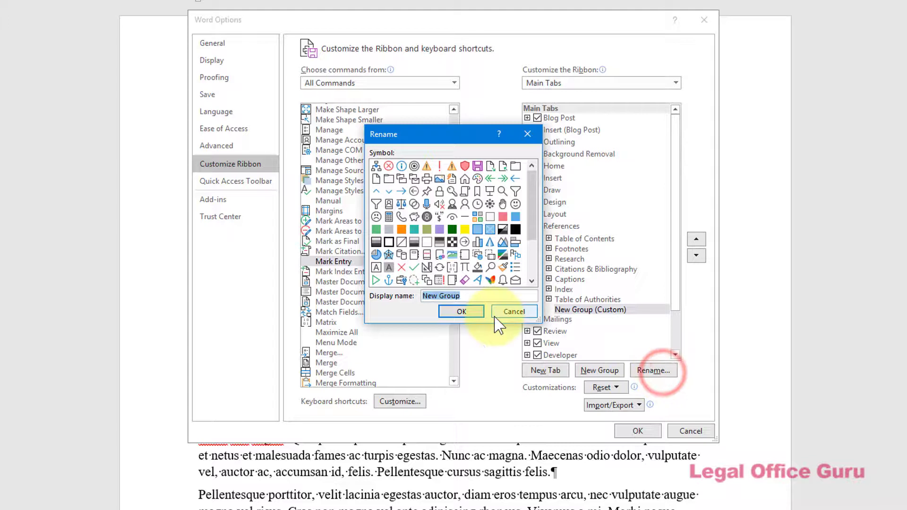
type("TOC")
left_click(461, 312)
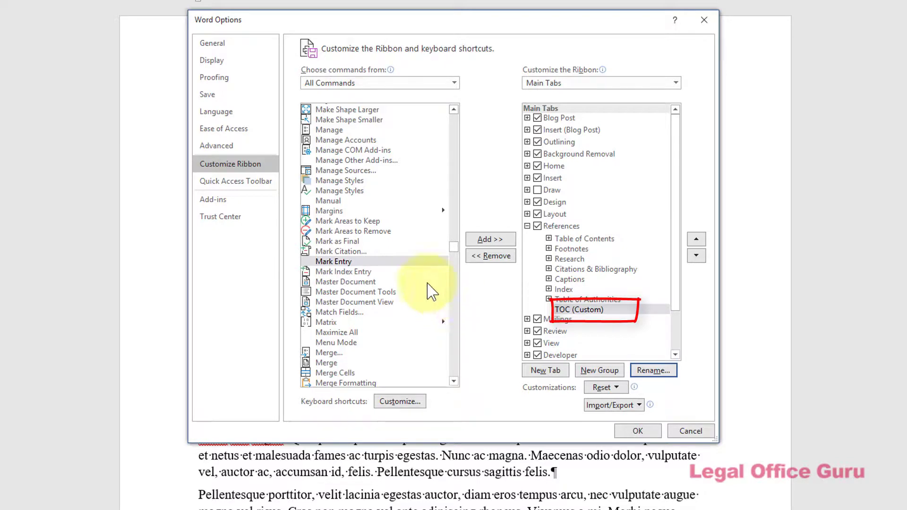
Add Mark Entry to the TOC group and save the ribbon changes.
left_click(402, 262)
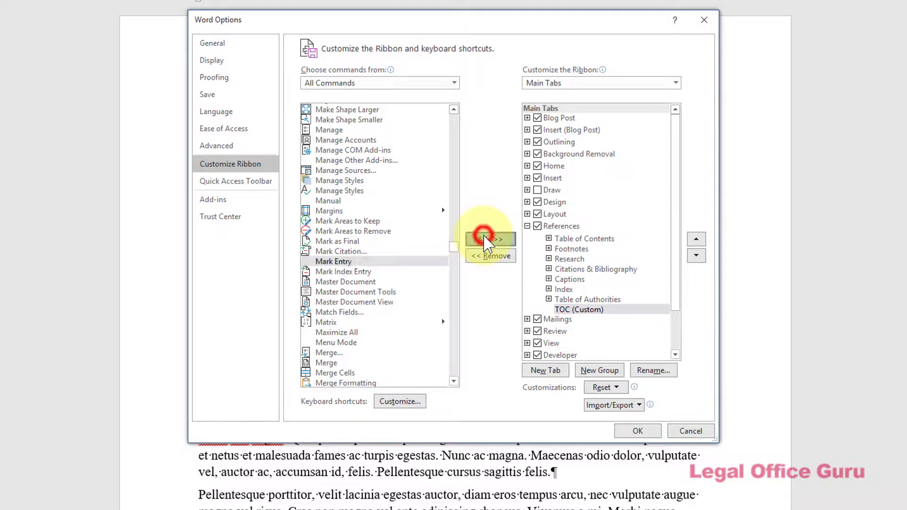
left_click(486, 241)
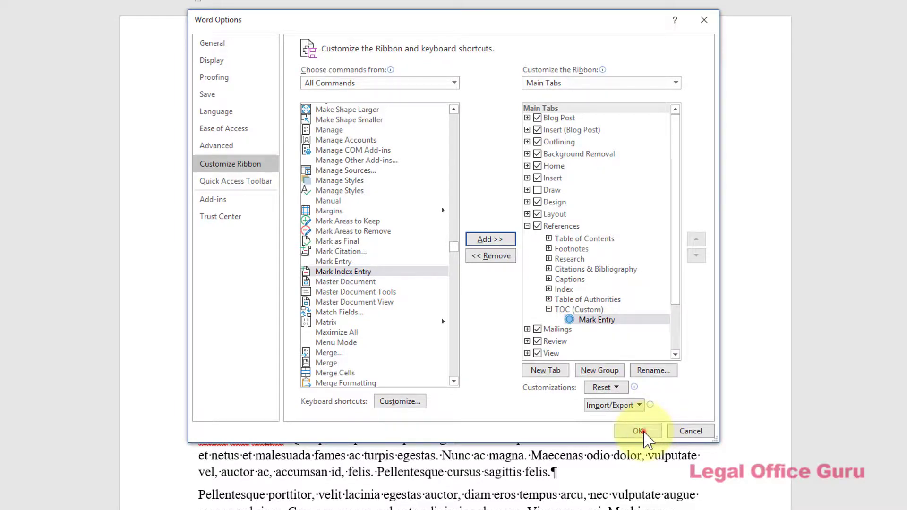
left_click(642, 432)
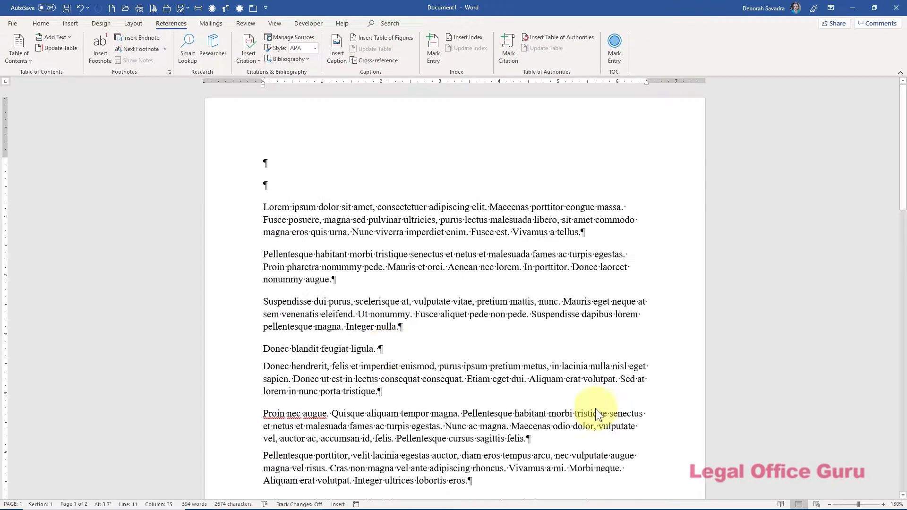
Select the line 'Donec blandit feugiat ligula'.
left_click(388, 349)
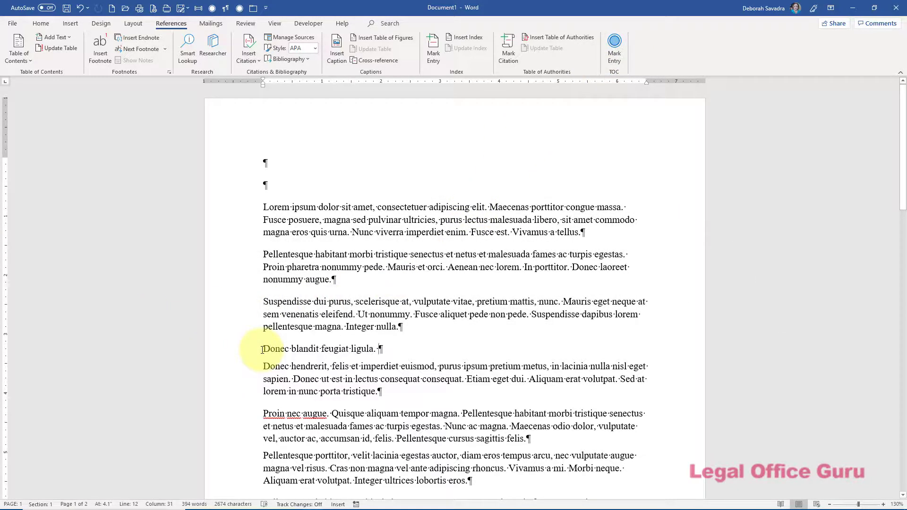
left_click_drag(262, 349, 369, 348)
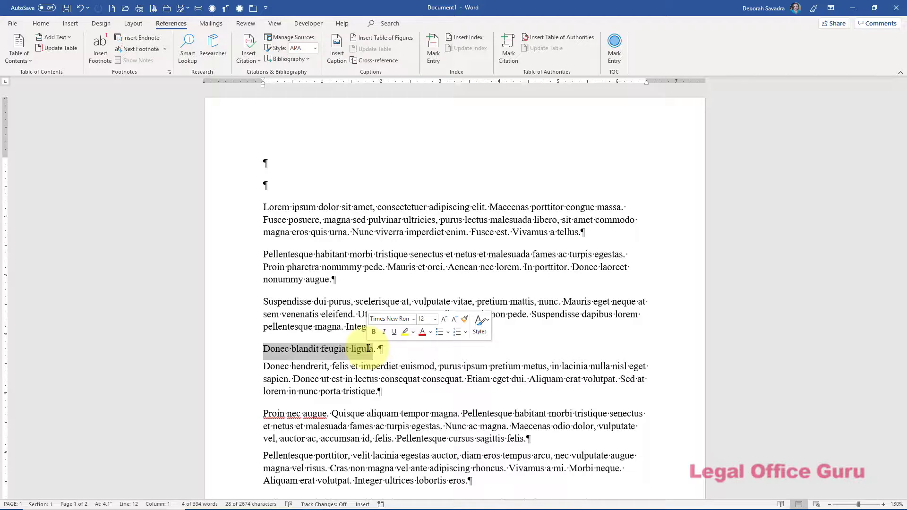
Mark 'Donec blandit feugiat ligula' at Level 1 with Mark Entry, then return to Home.
left_click(615, 48)
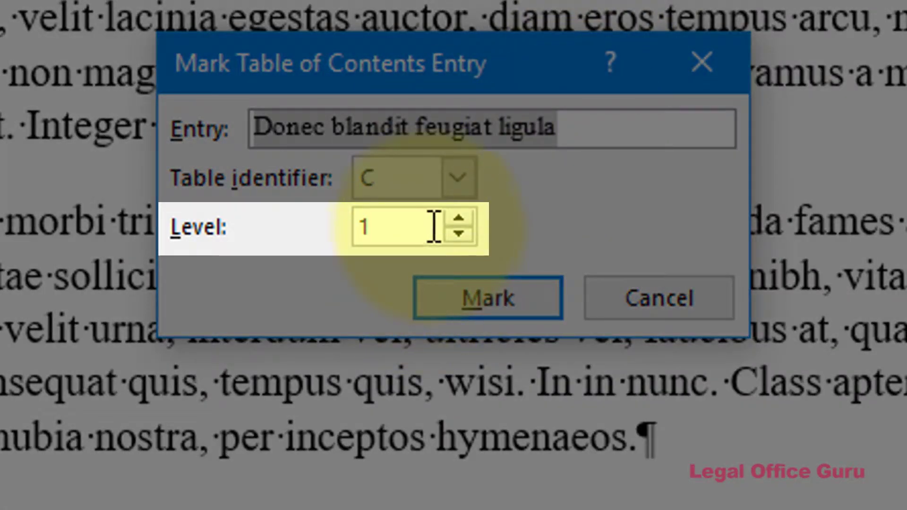
left_click(460, 222)
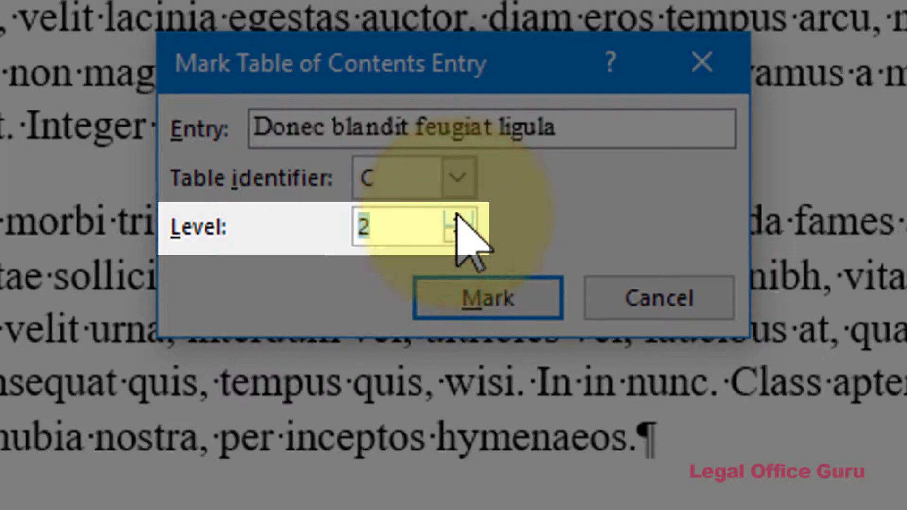
left_click(459, 234)
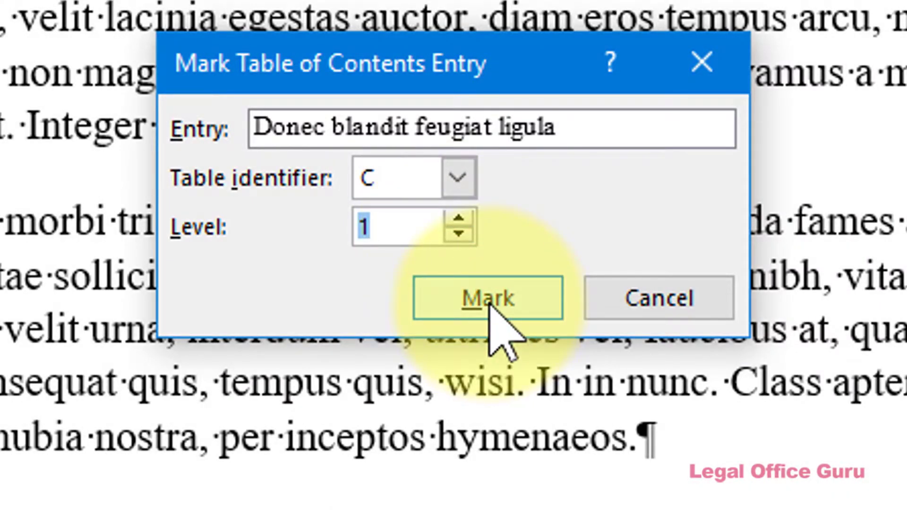
left_click(489, 301)
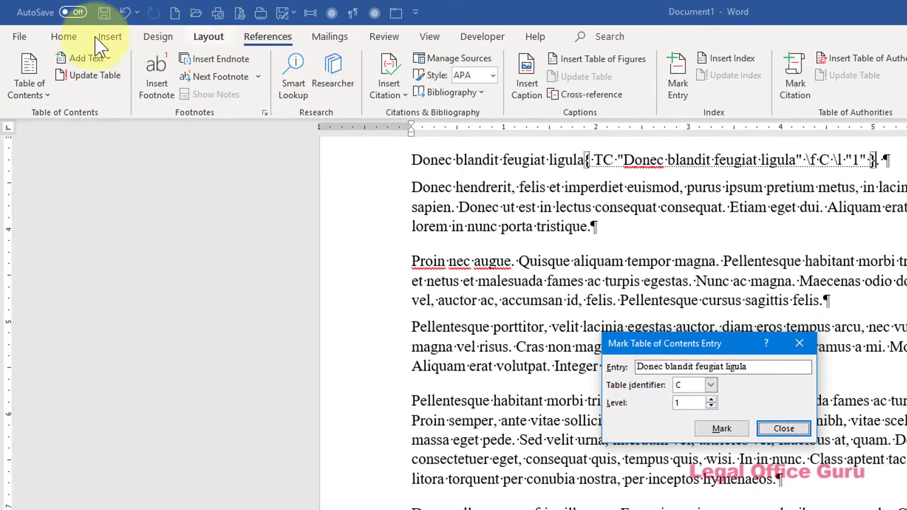
left_click(62, 36)
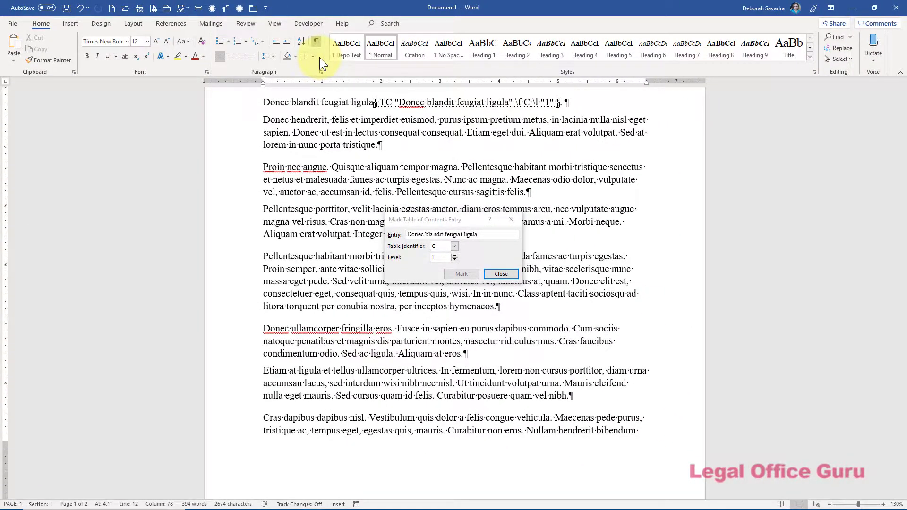
Select 'Proin nec augue', mark it at Level 2, and close the marking dialog.
left_click_drag(261, 167, 328, 169)
left_click(478, 253)
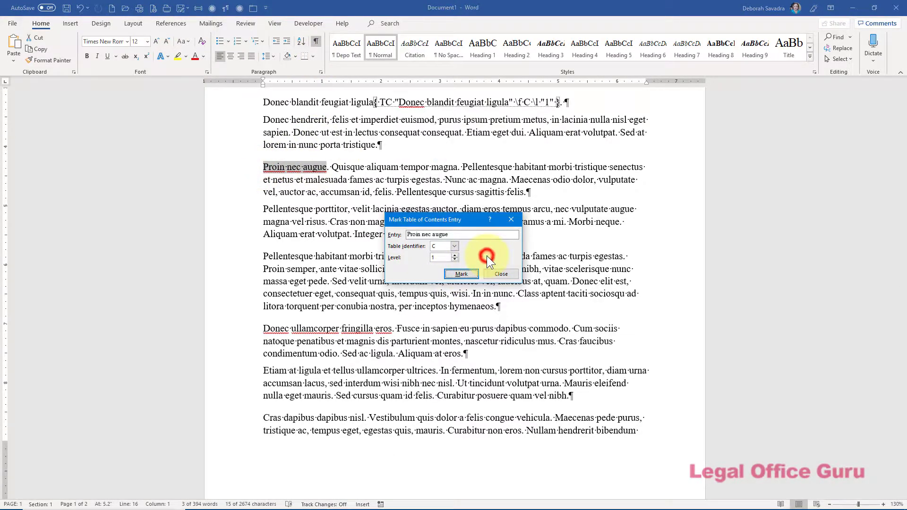
left_click(455, 254)
left_click(461, 275)
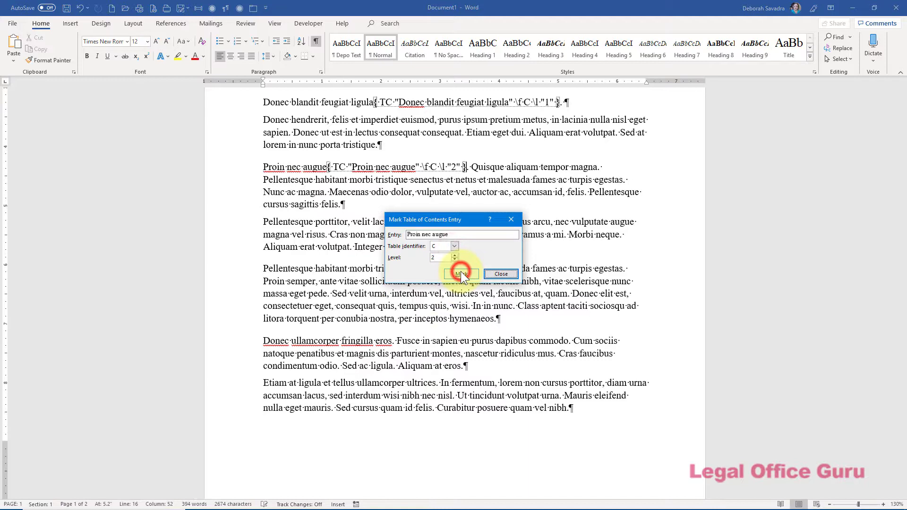
left_click(500, 275)
scroll(248, 223, "up", 5)
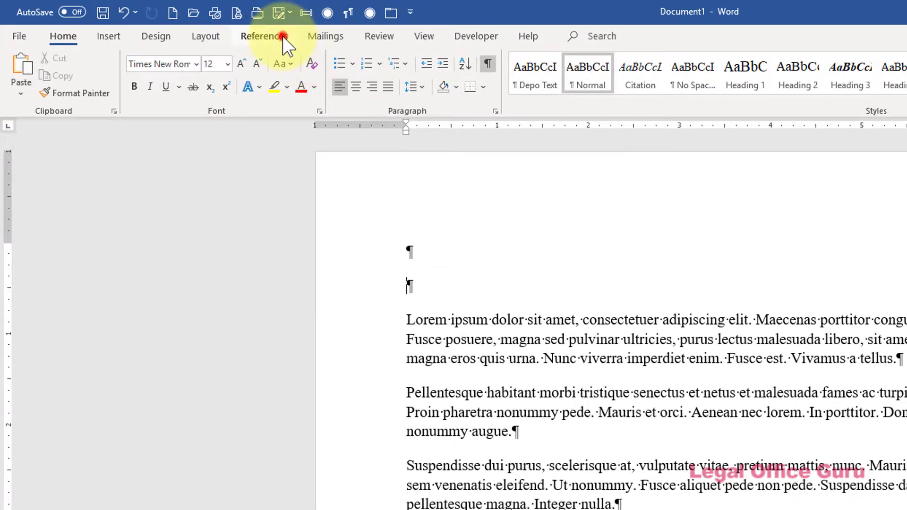
Open Custom Table of Contents from the References Table of Contents gallery.
left_click(284, 43)
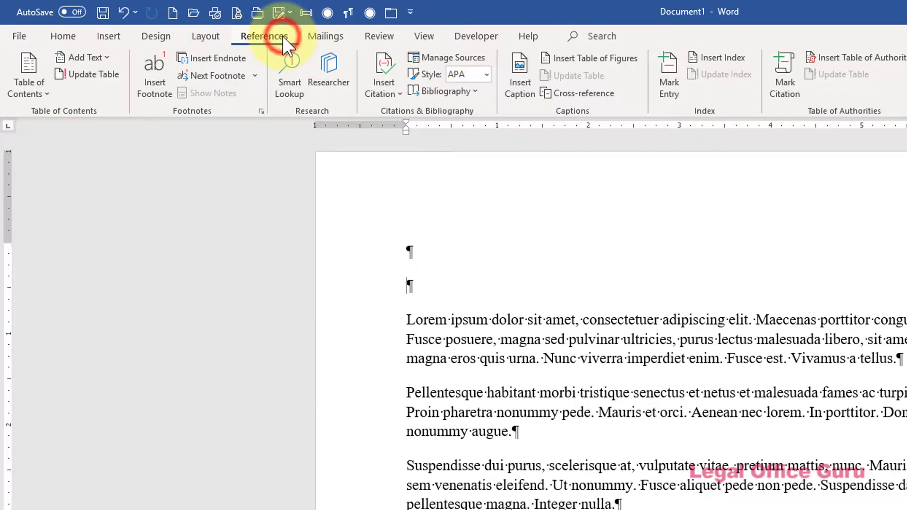
left_click(44, 97)
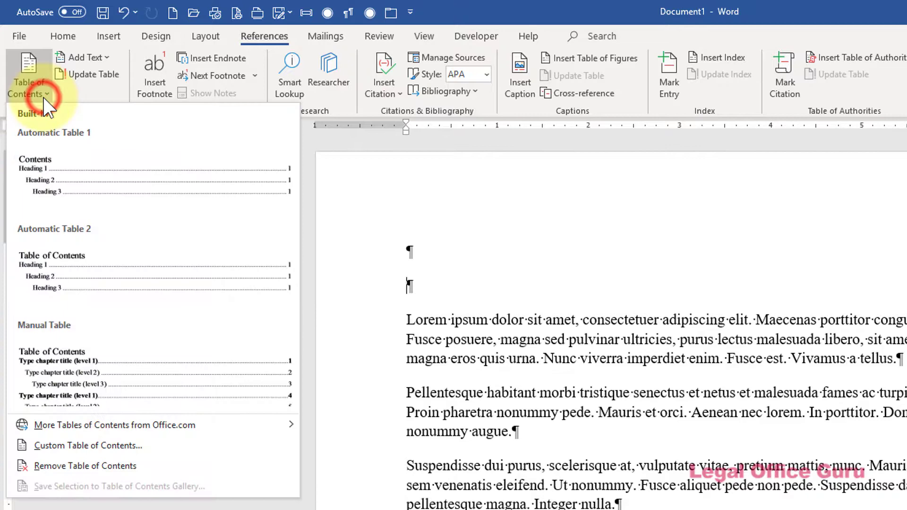
left_click(142, 442)
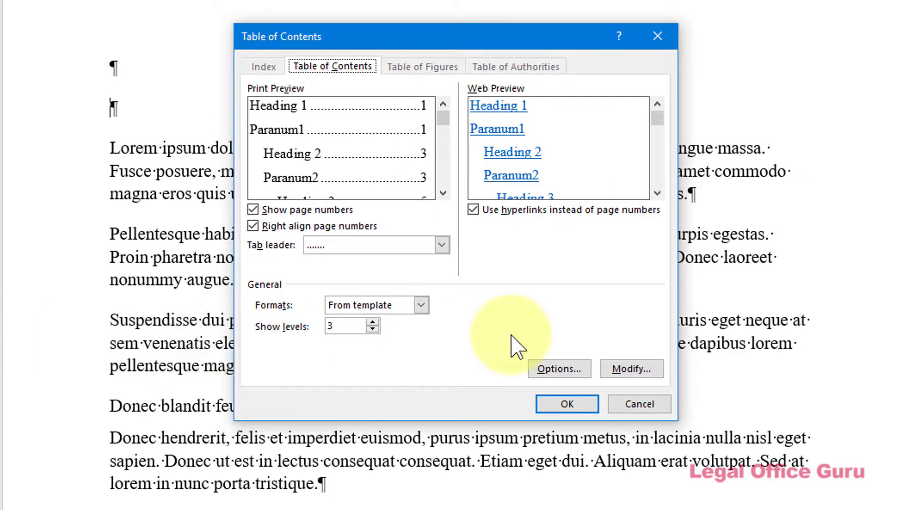
In TOC Options, clear Styles and Outline levels, enable Table entry fields, and confirm.
left_click(556, 370)
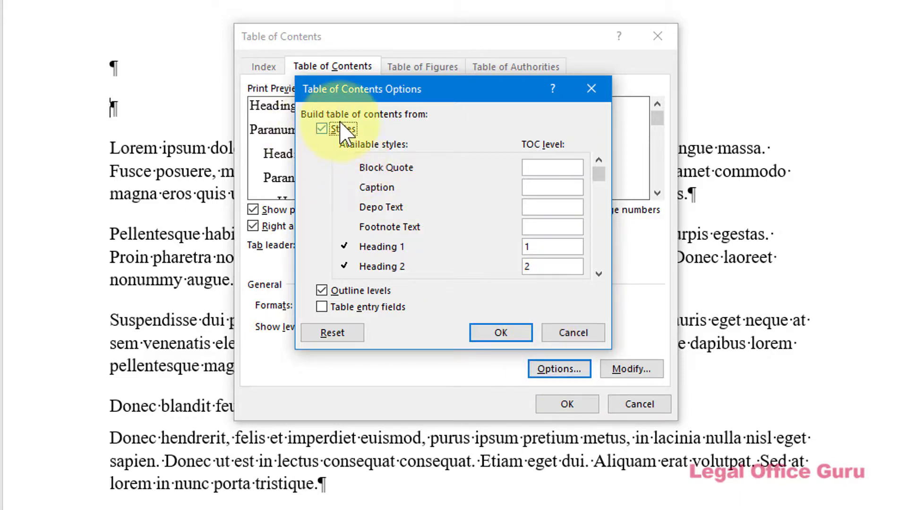
left_click(321, 129)
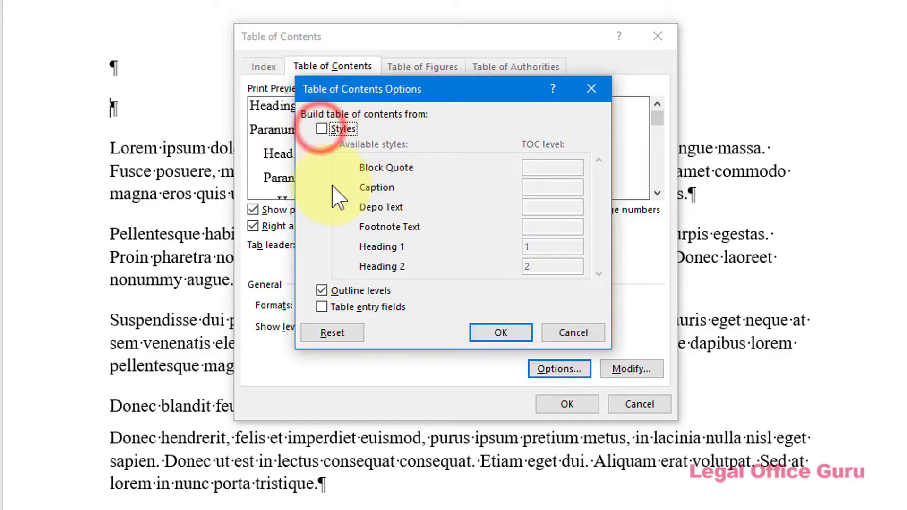
left_click(323, 291)
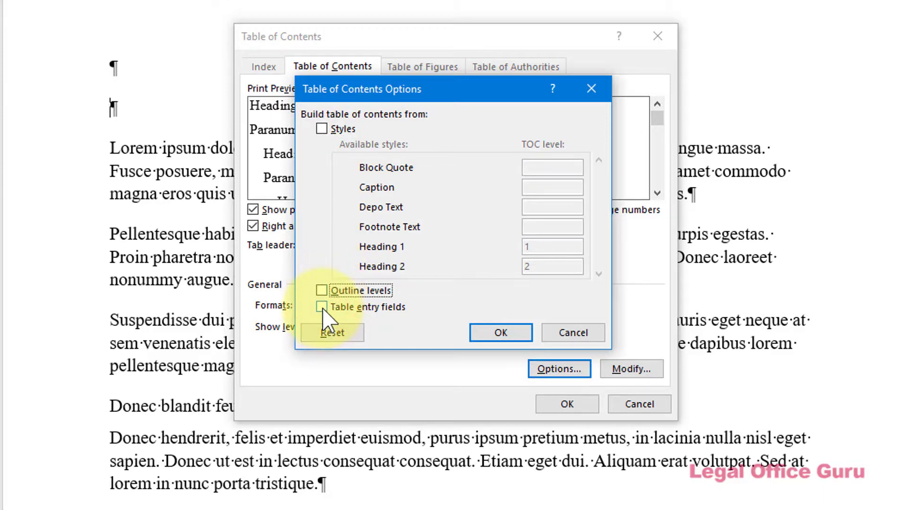
left_click(322, 307)
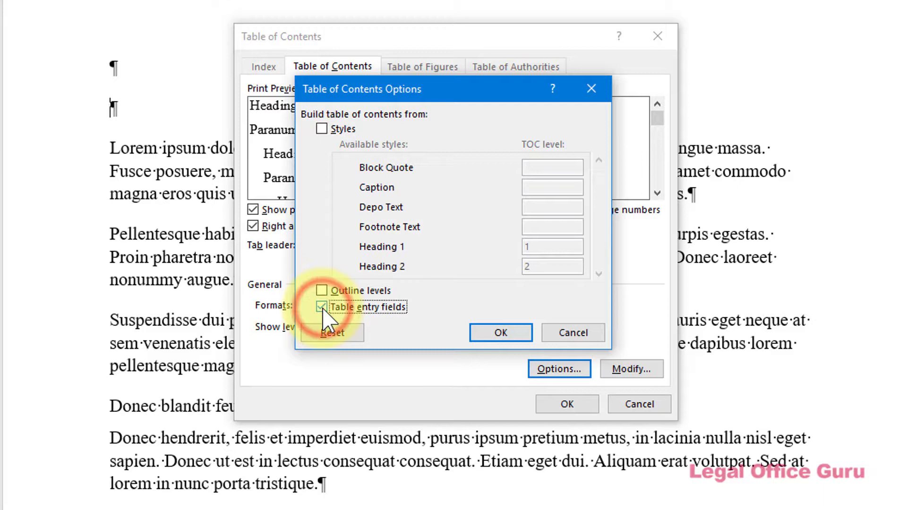
left_click(492, 333)
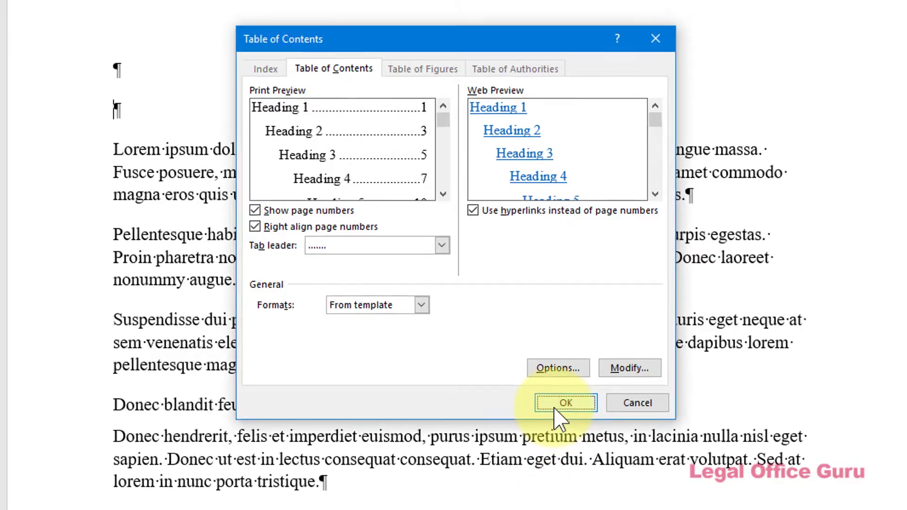
Confirm the Table of Contents dialog to insert the TOC with its two entries.
left_click(564, 407)
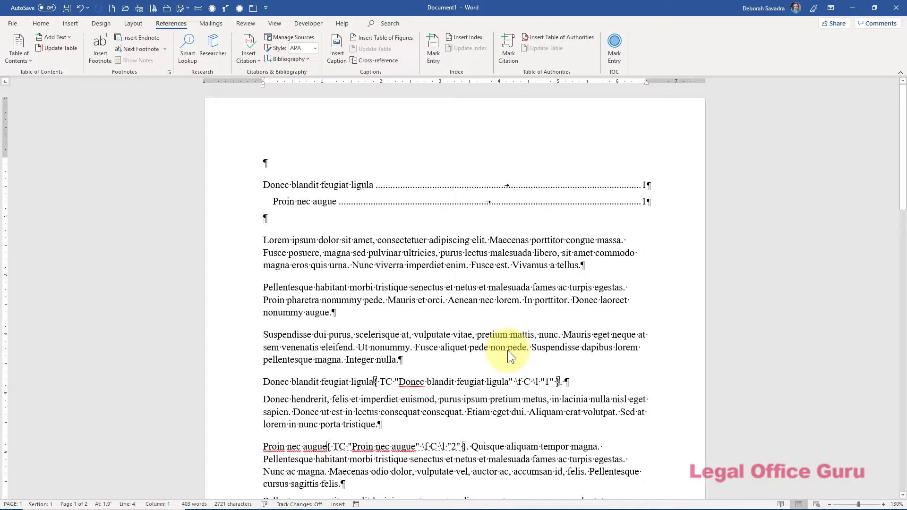